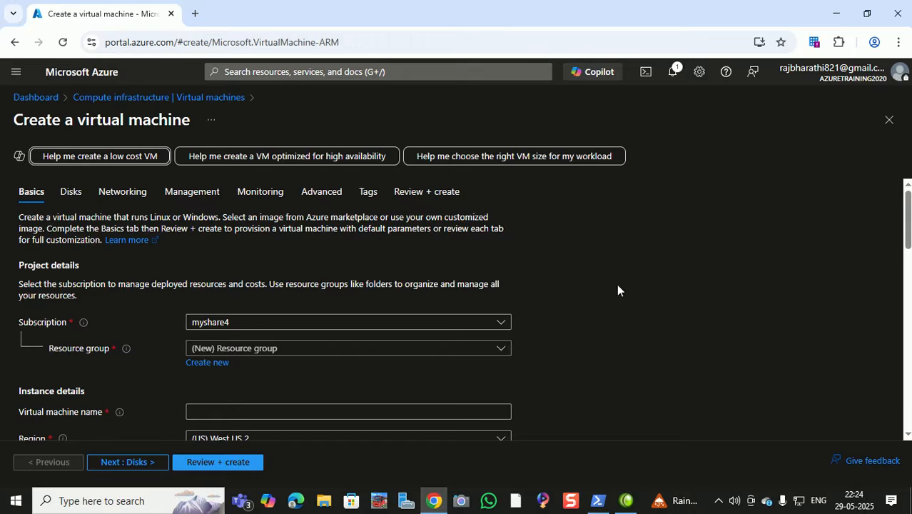
Create a new resource group named demo2 and name the virtual machine ubuntuvm.
scroll(369, 369, down, 1)
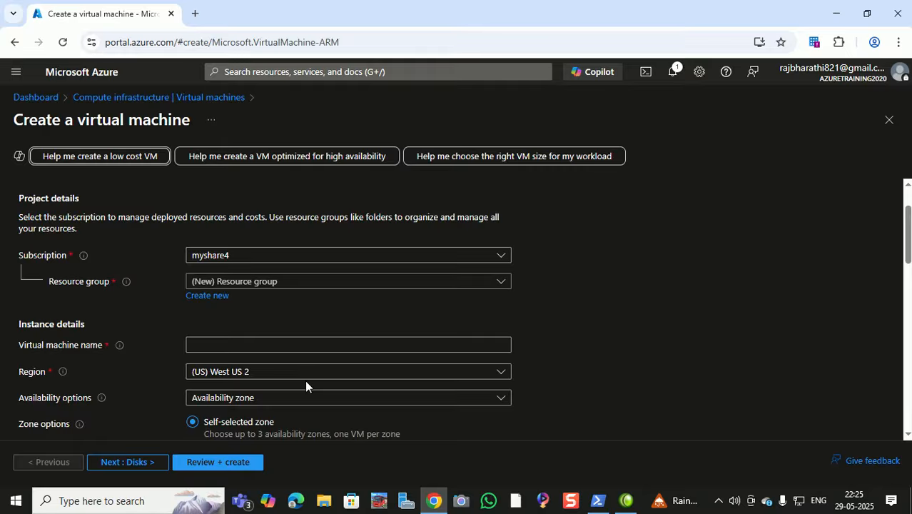
click(205, 299)
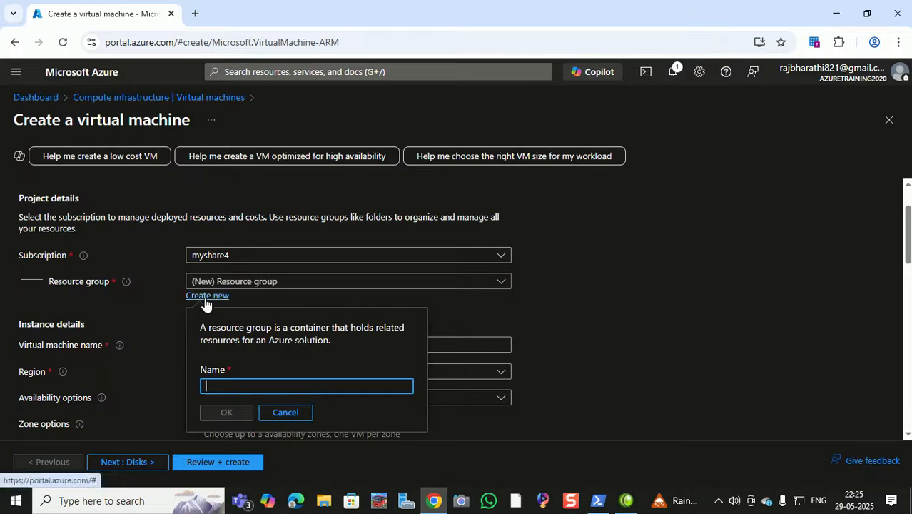
text(demo2)
click(226, 413)
click(286, 344)
text(ubuntuvm)
Set the availability options to No infrastructure redundancy required and the security type to Standard.
click(300, 398)
click(285, 303)
scroll(286, 310, down, 1)
scroll(286, 311, down, 1)
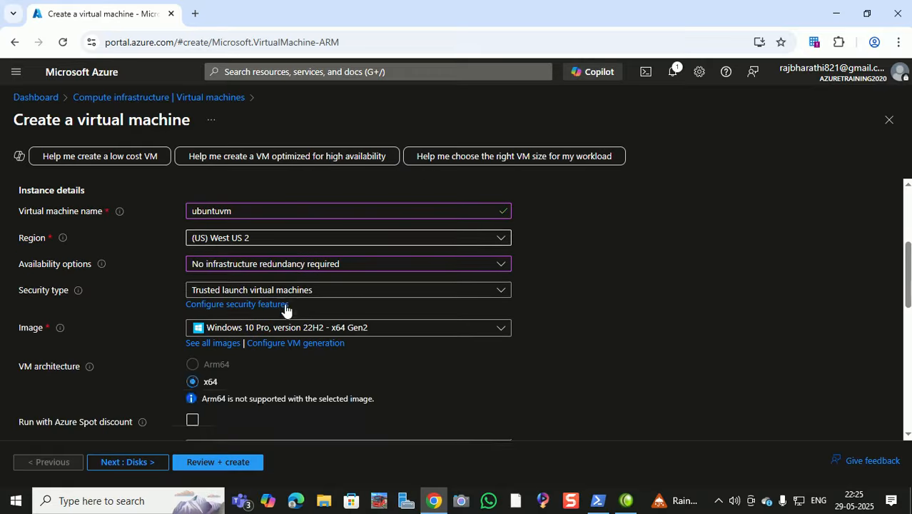
click(305, 297)
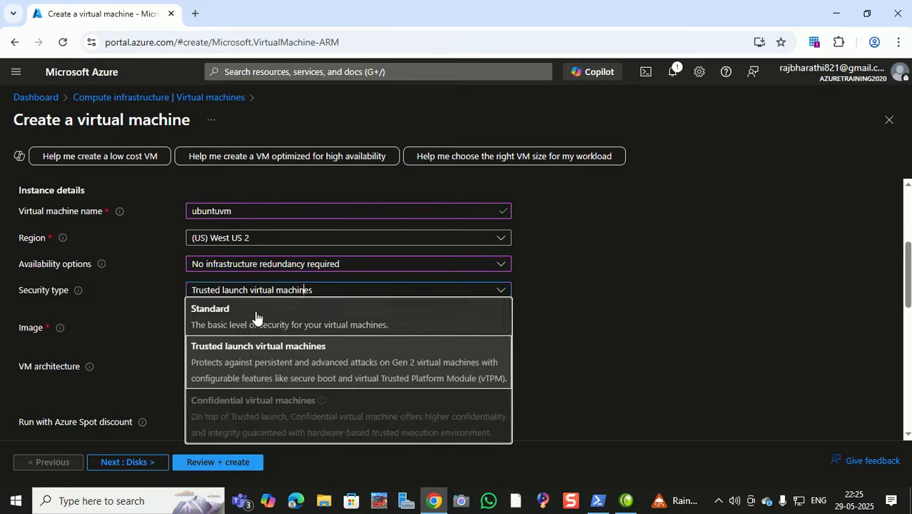
click(255, 319)
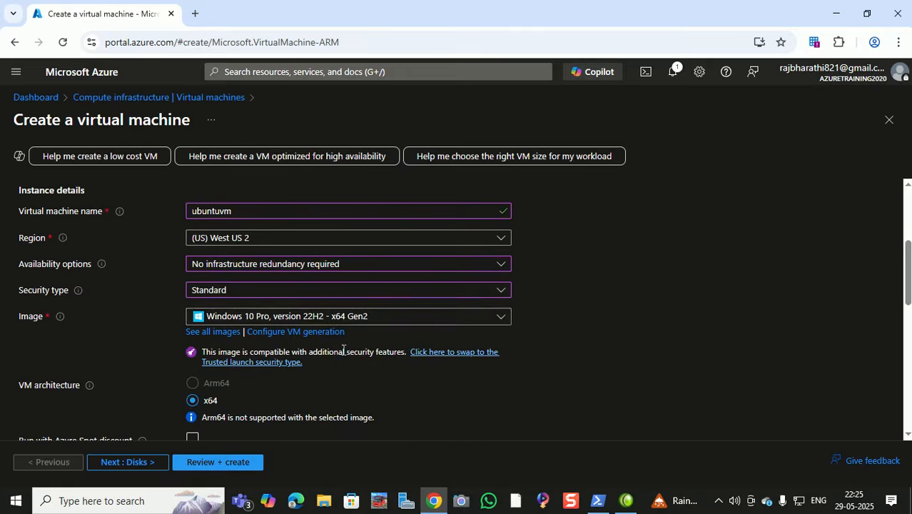
Choose Ubuntu Pro 24.04 LTS - x64 Gen2 as the virtual machine's image.
click(503, 321)
drag(507, 167, 504, 213)
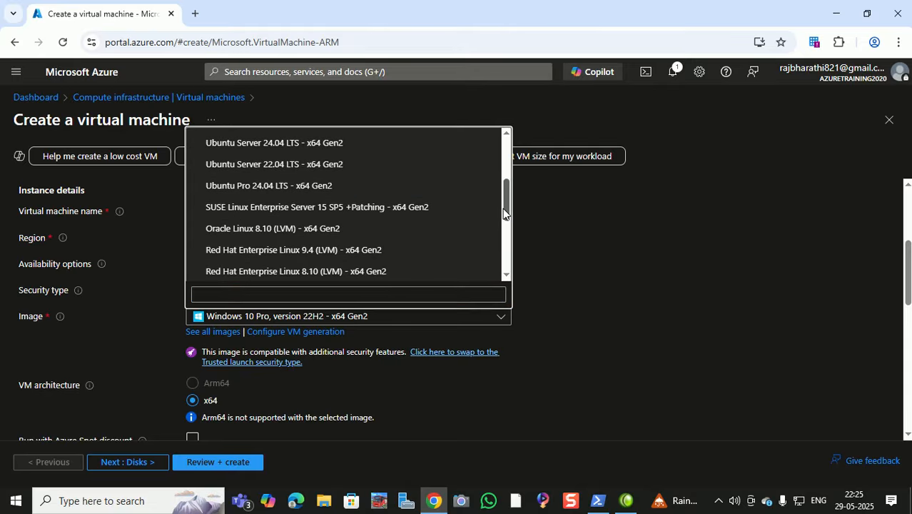
click(332, 191)
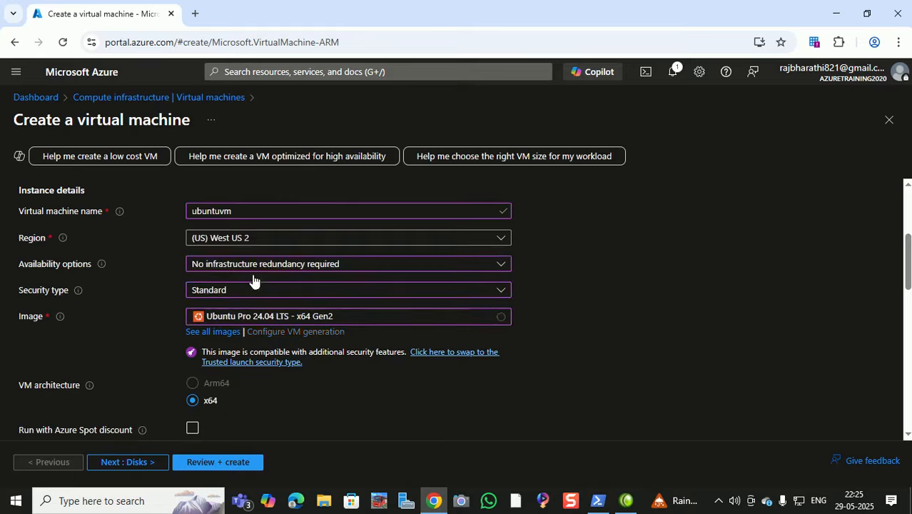
Set the administrator account to password authentication with username azureadmin, and enter and confirm the account password.
scroll(115, 362, down, 1)
scroll(116, 362, down, 1)
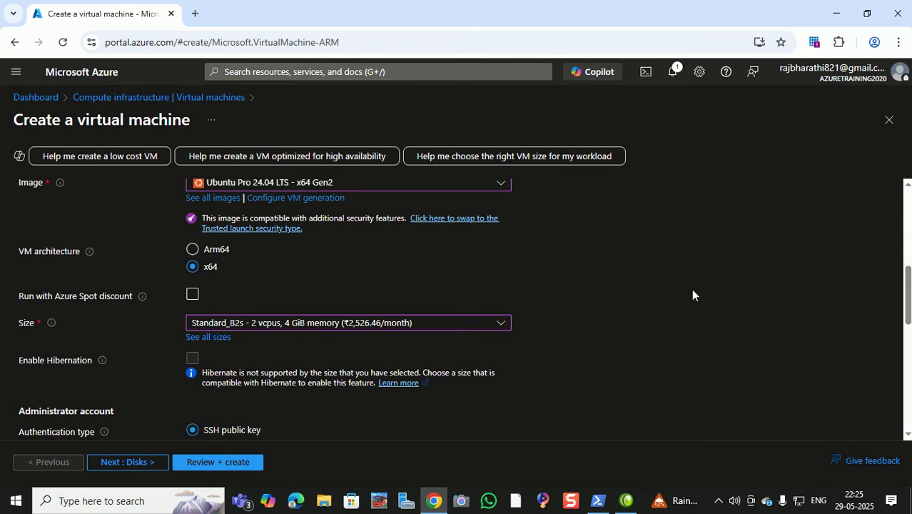
scroll(693, 290, down, 2)
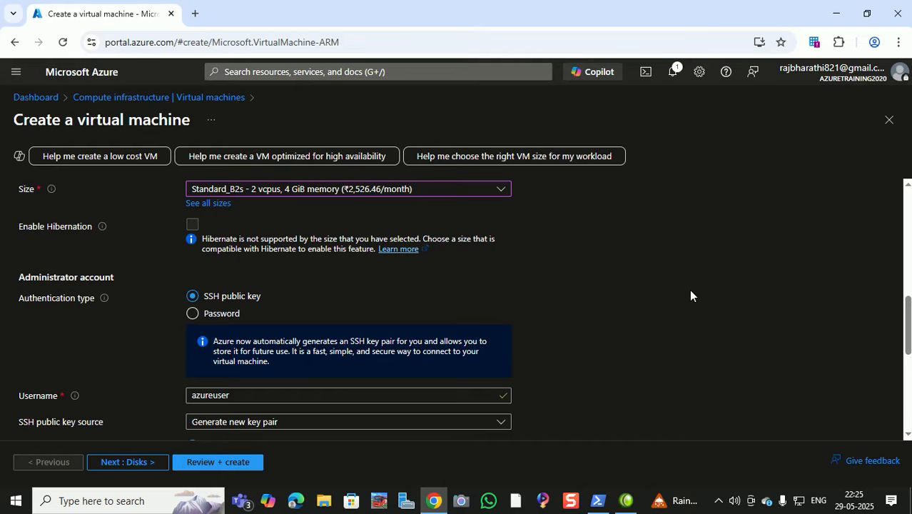
click(192, 313)
double_click(209, 347)
text(azureadmin)
key(Tab)
text(••••••••••••)
key(Tab)
text(•••••)
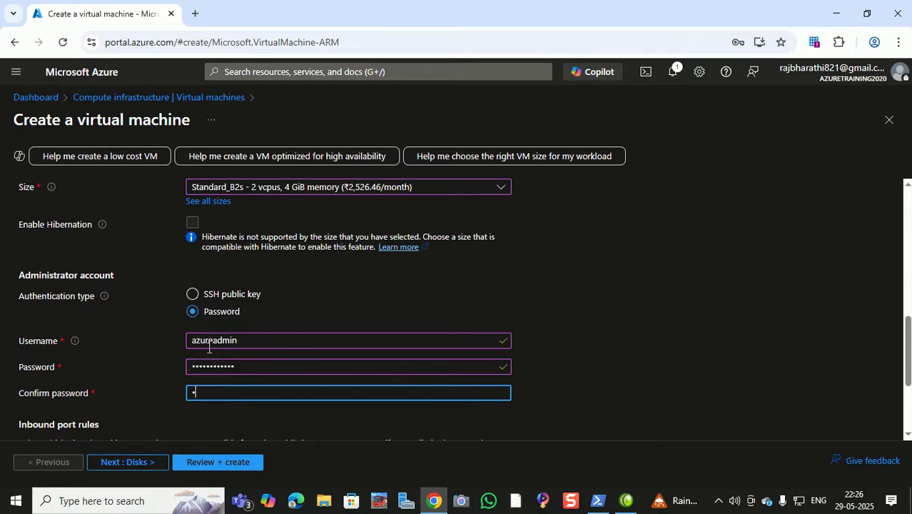
text(•••••••)
Review the virtual machine's inbound port rules and its disk settings.
scroll(209, 347, down, 3)
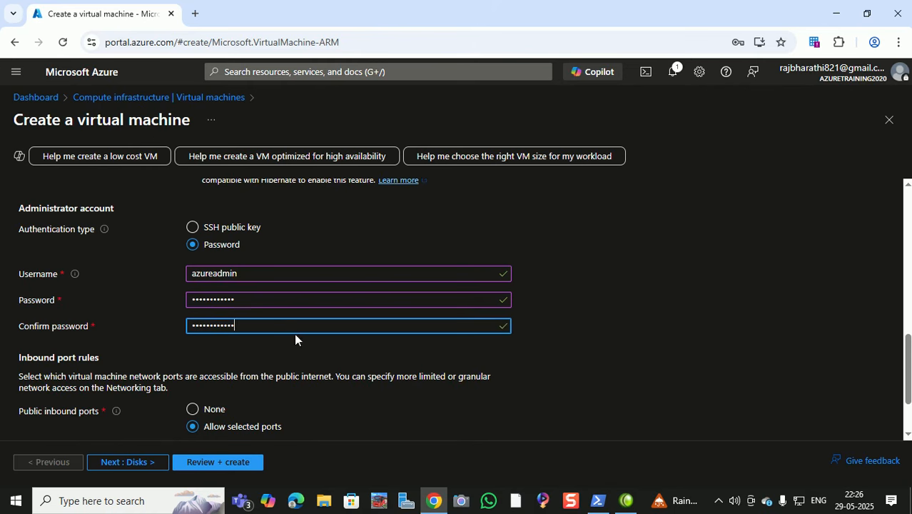
scroll(353, 337, down, 3)
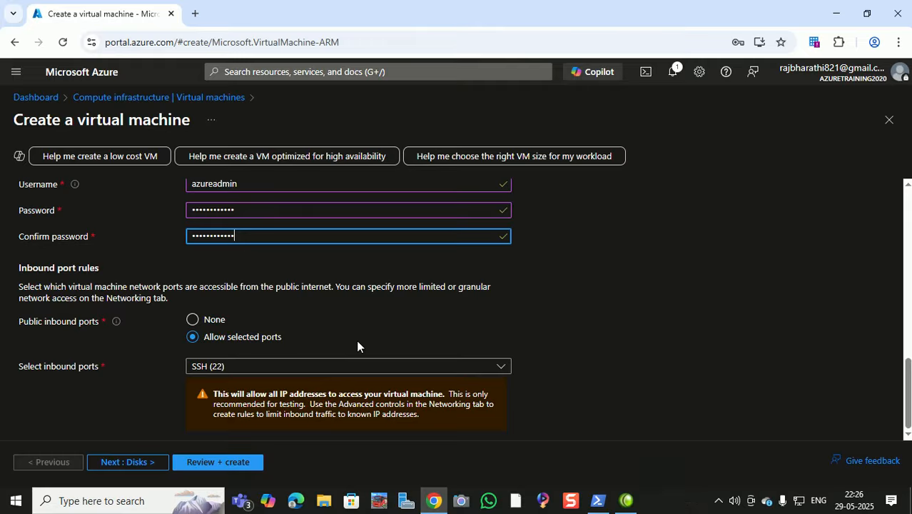
click(127, 462)
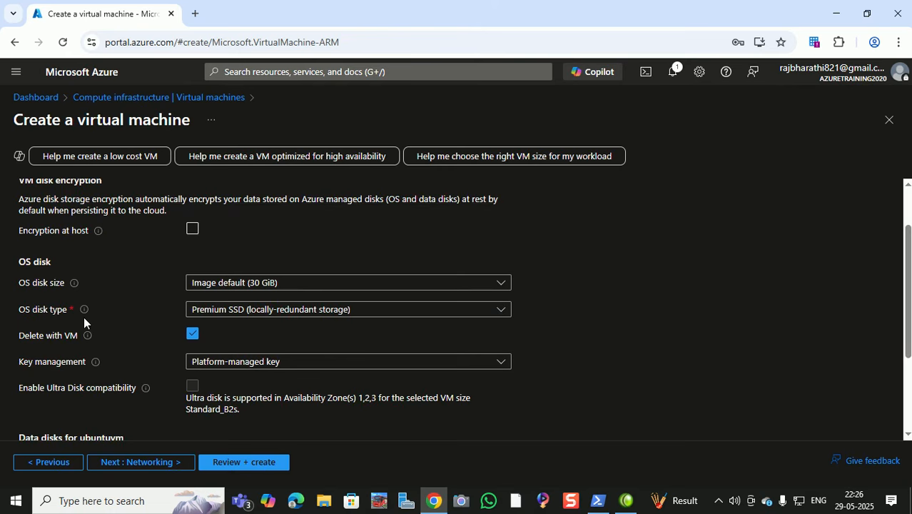
scroll(190, 404, down, 2)
scroll(177, 409, up, 3)
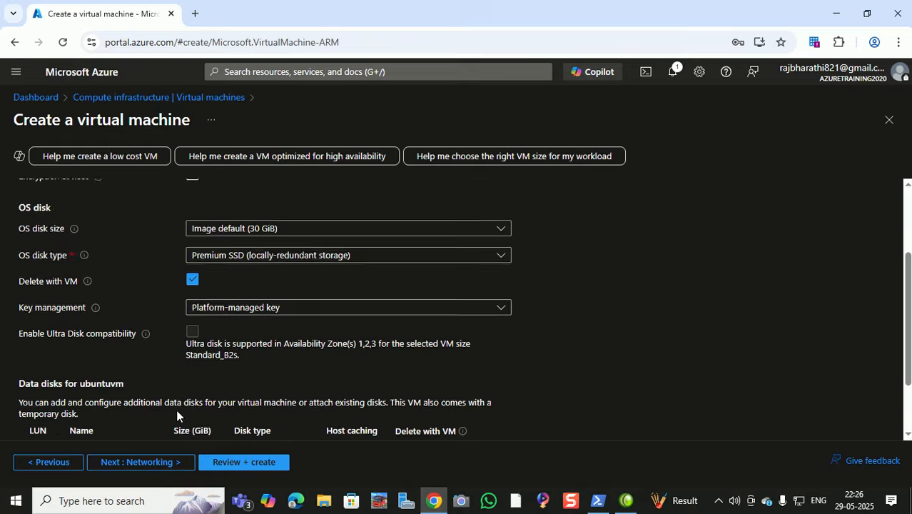
Review the virtual machine's networking settings and its management settings, including auto-shutdown and guest OS updates.
click(125, 191)
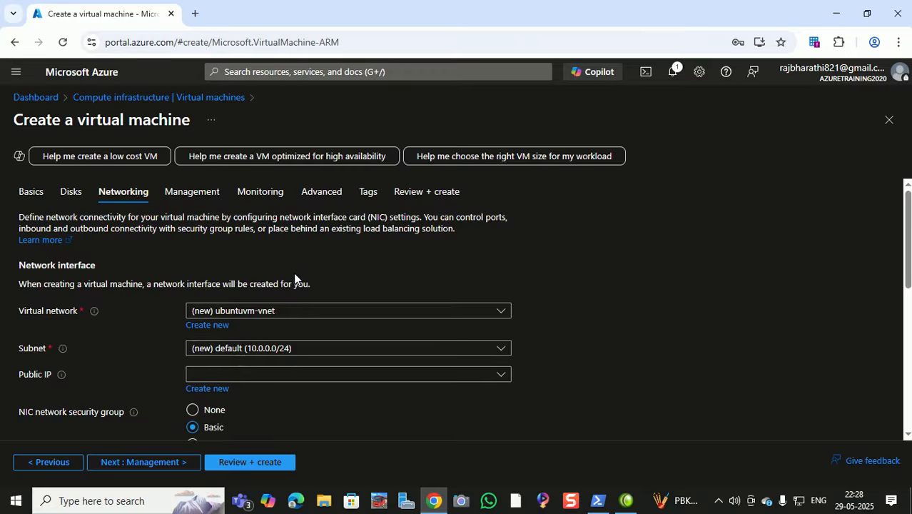
scroll(295, 279, down, 3)
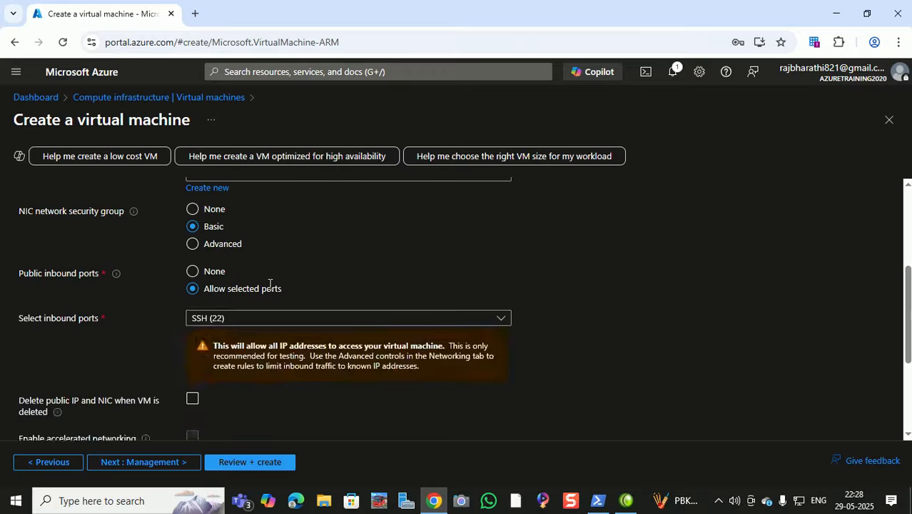
scroll(269, 286, down, 1)
scroll(269, 281, up, 5)
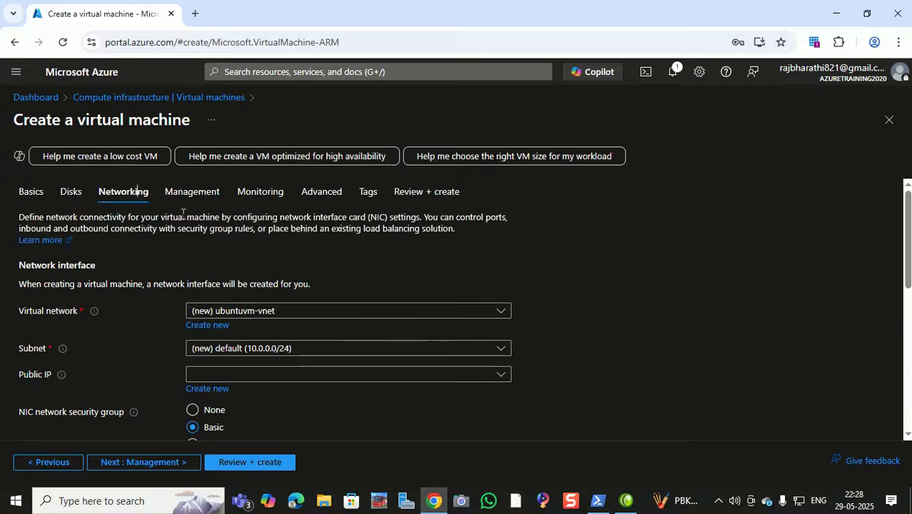
click(202, 194)
scroll(232, 312, down, 2)
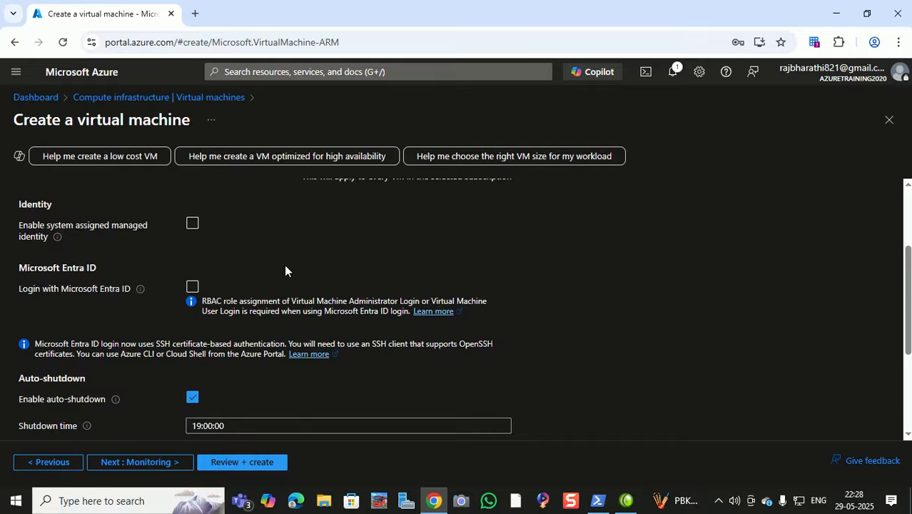
scroll(285, 270, down, 3)
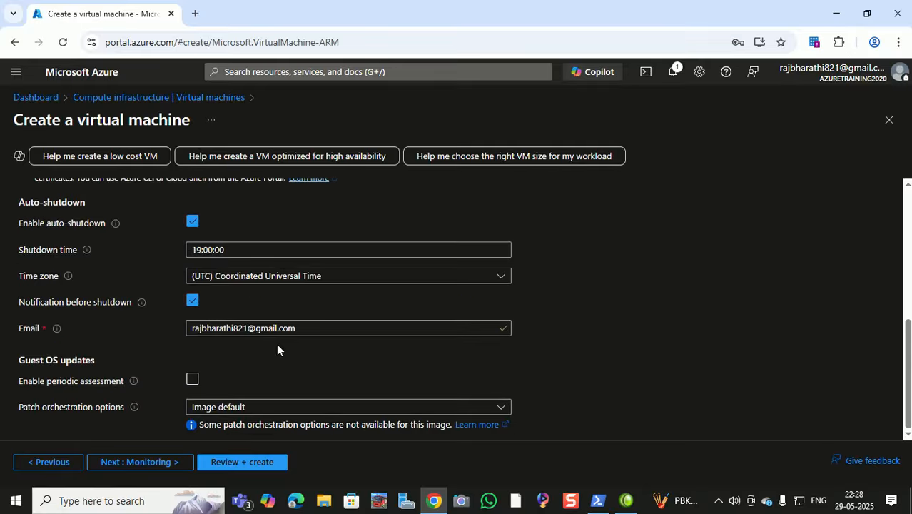
scroll(276, 344, up, 2)
Return to the basic settings to recheck them, then validate the configuration and create the virtual machine.
click(48, 462)
click(48, 461)
click(48, 462)
scroll(128, 387, down, 7)
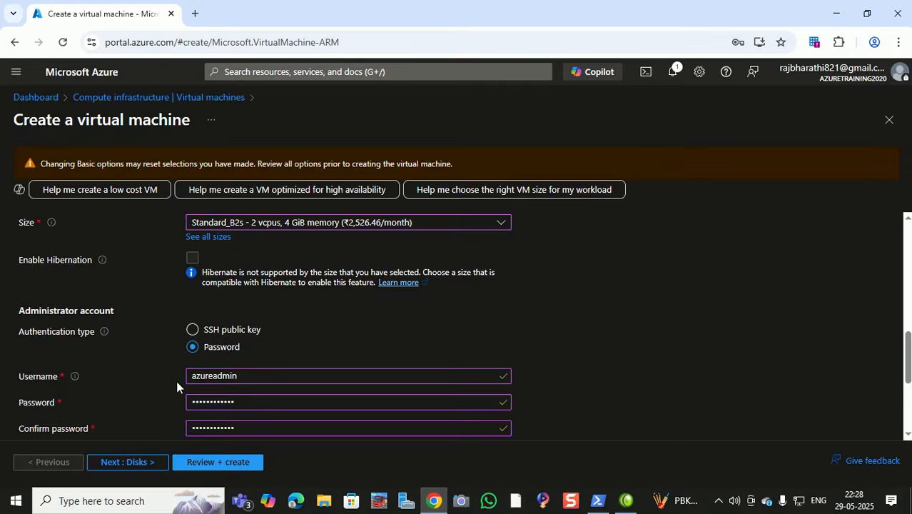
click(216, 461)
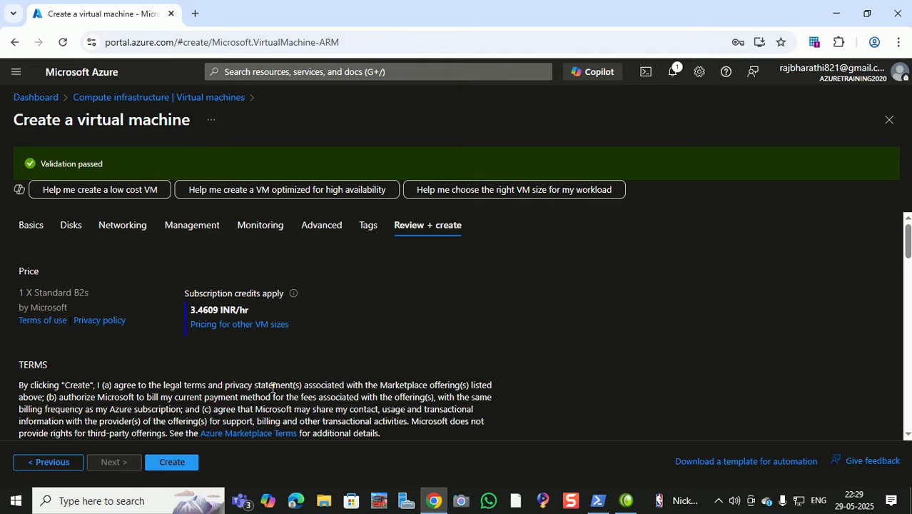
click(172, 461)
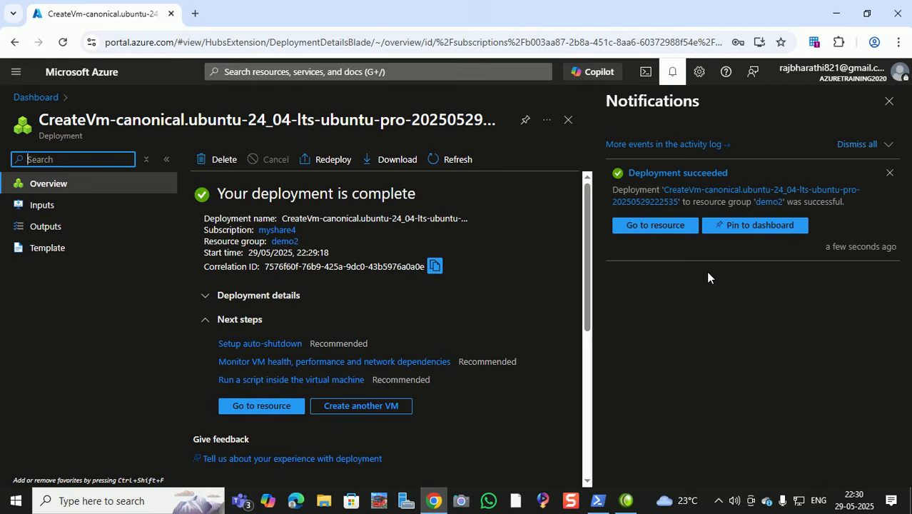
Dismiss the deployment notifications, minimize the browser and check the local Windows version with winver.
click(888, 107)
click(837, 13)
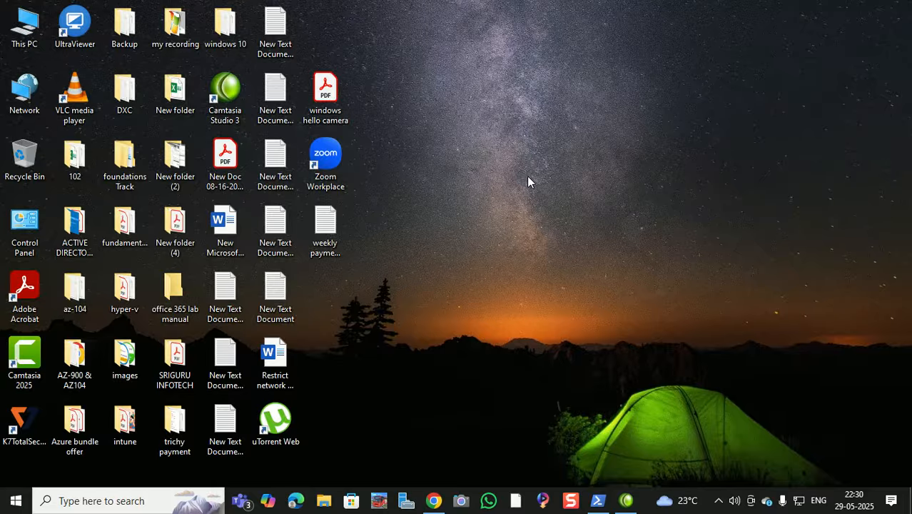
key(super+r)
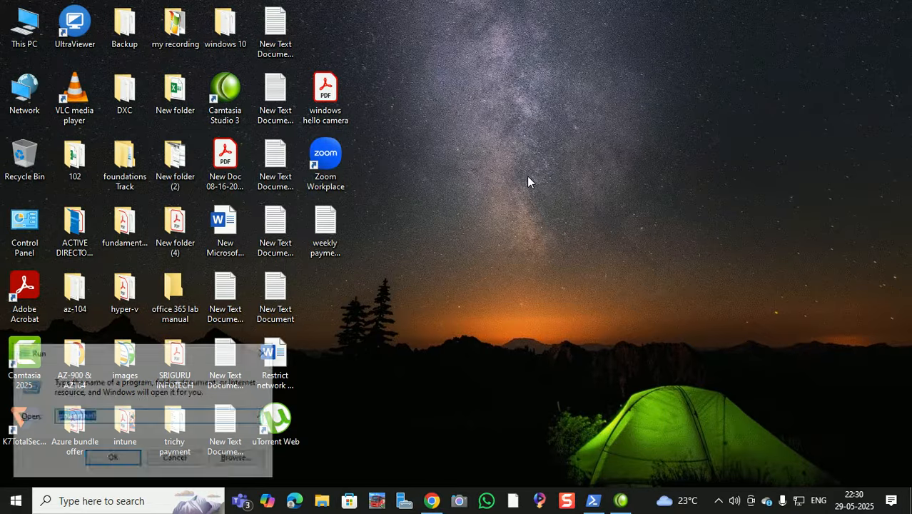
text(winver)
key(Return)
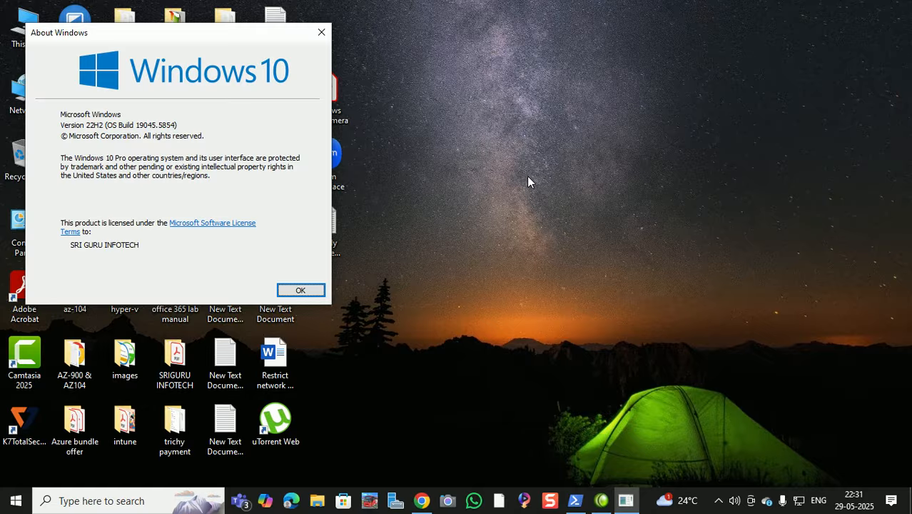
click(321, 32)
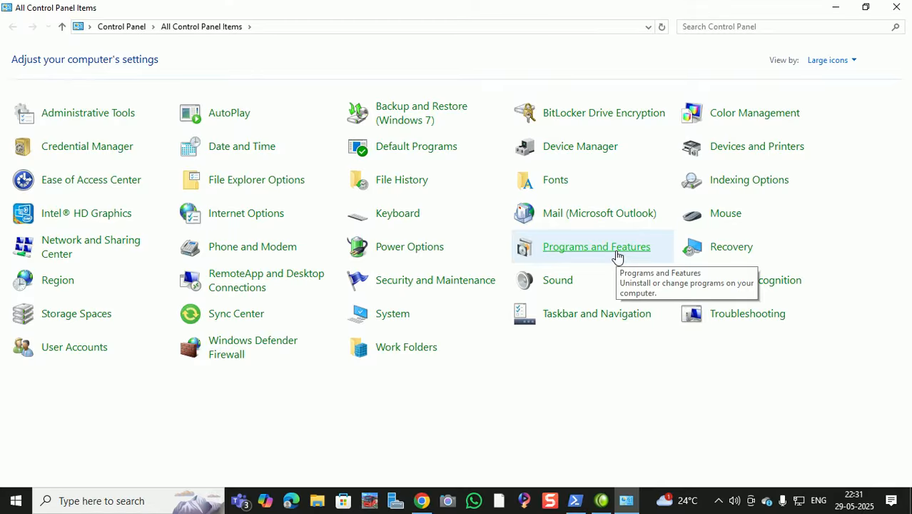
Check the Windows Subsystem for Linux entry in the Windows Features list, then close everything without changes.
click(617, 254)
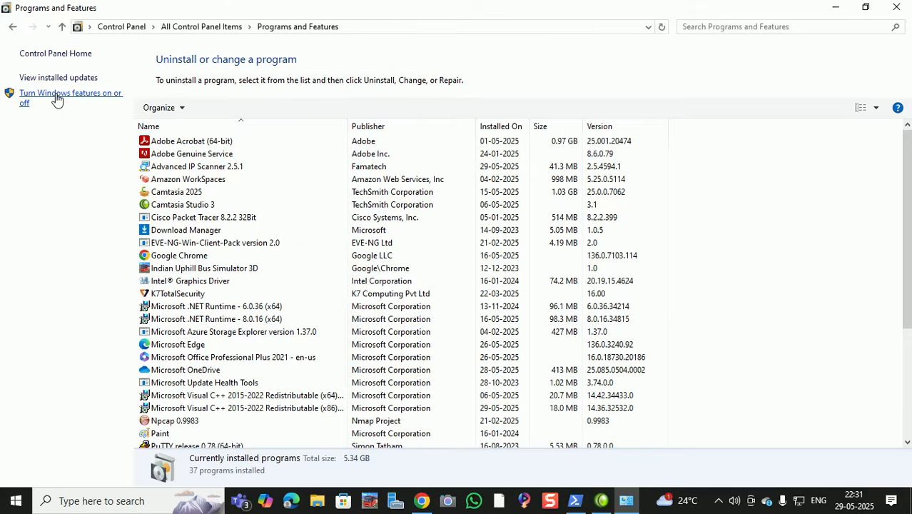
click(57, 98)
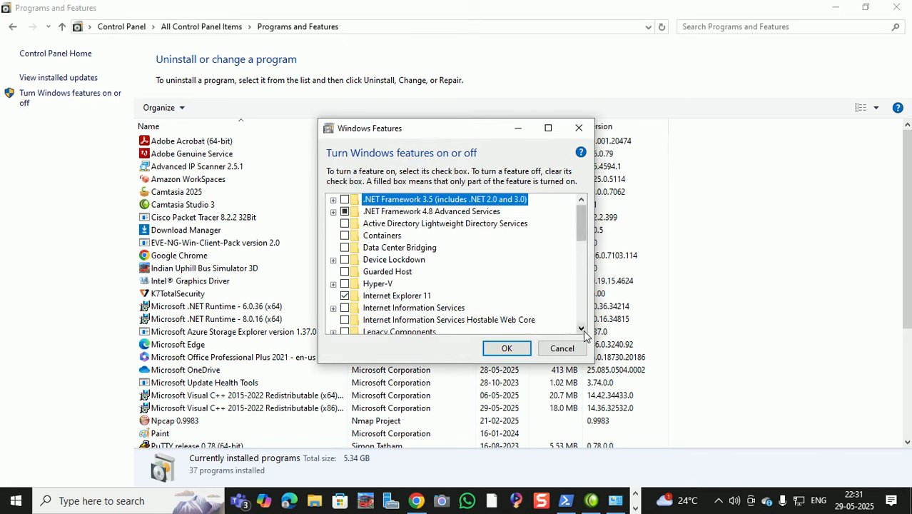
click(583, 332)
click(583, 333)
click(583, 332)
click(583, 332)
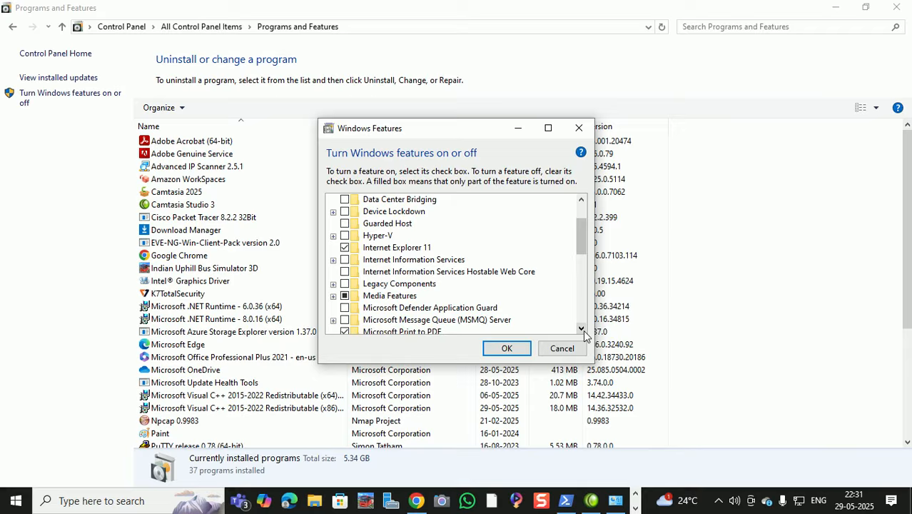
click(582, 330)
click(583, 332)
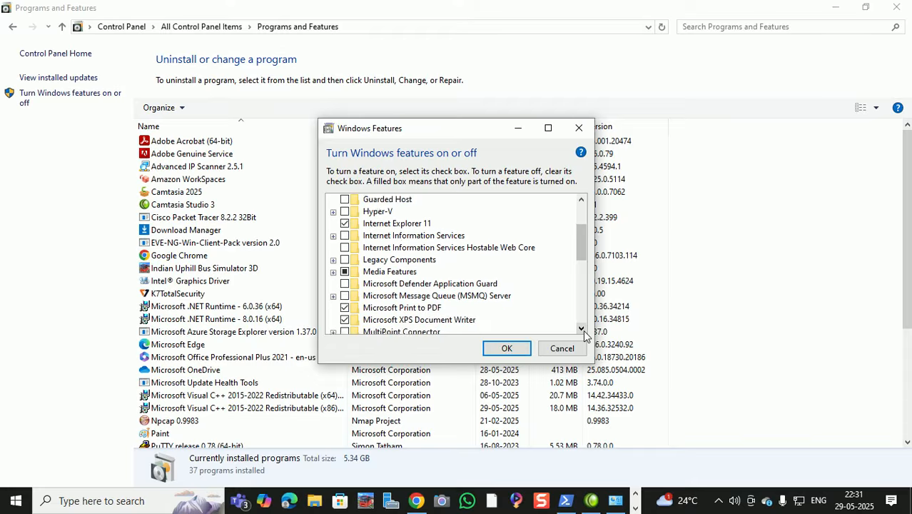
click(583, 333)
click(583, 333)
click(583, 332)
click(582, 330)
click(583, 330)
click(582, 331)
click(582, 330)
click(582, 330)
click(582, 330)
click(582, 330)
click(582, 330)
click(582, 330)
click(583, 330)
click(583, 330)
click(582, 330)
click(582, 331)
click(583, 331)
click(582, 331)
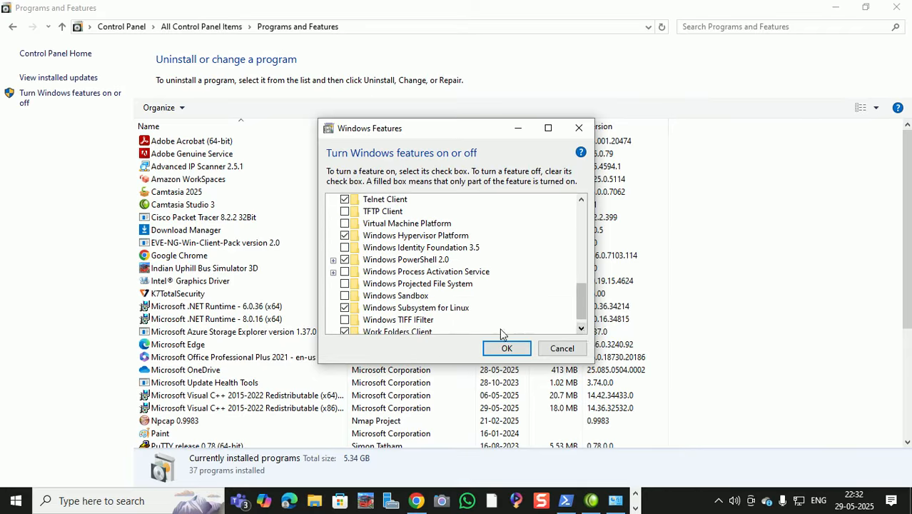
click(461, 312)
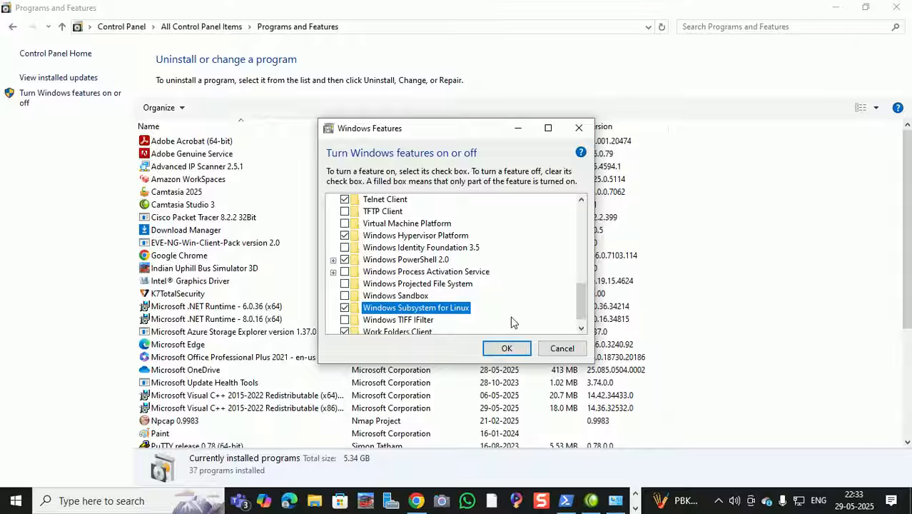
click(562, 348)
click(900, 7)
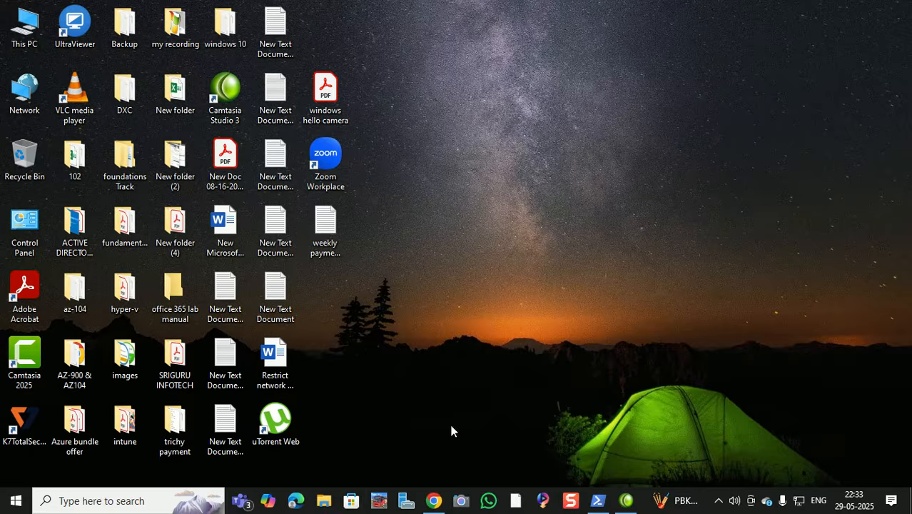
Search Microsoft Store for "windows subsystem for linux" and open the Ubuntu app's page.
click(351, 500)
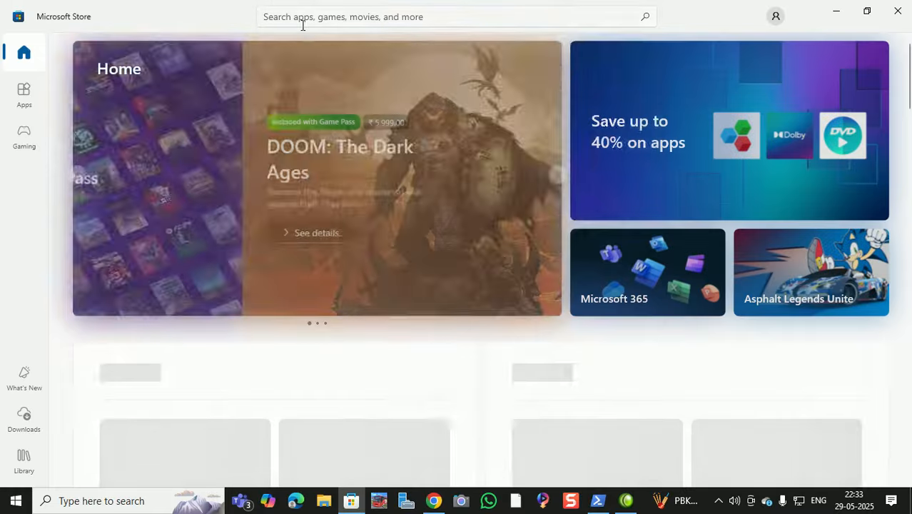
click(308, 16)
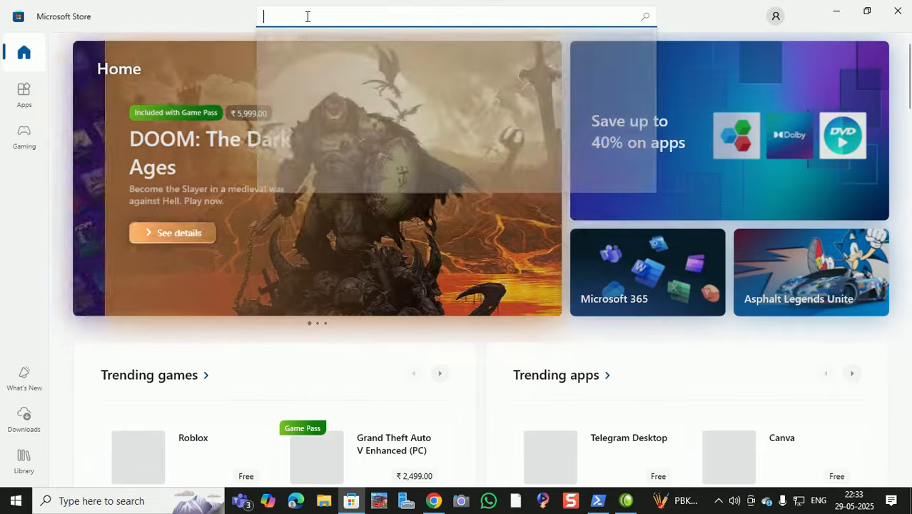
text(wind)
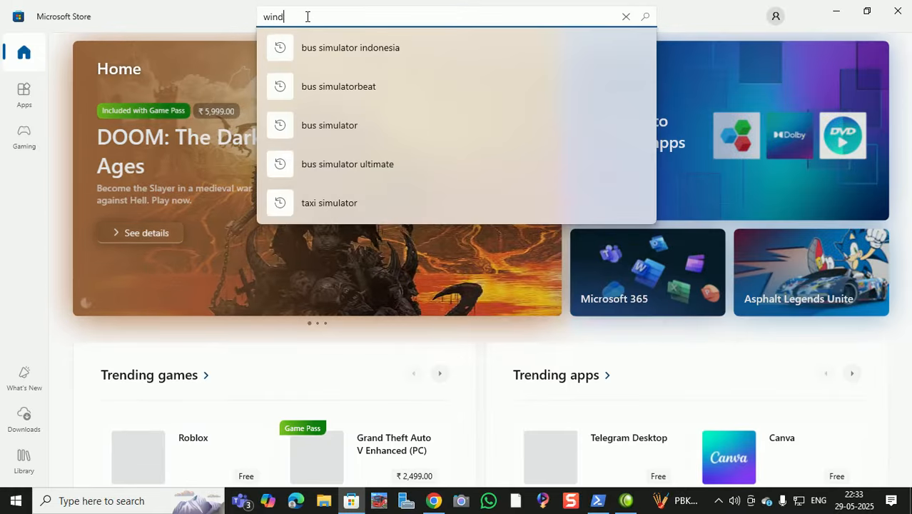
text(ows )
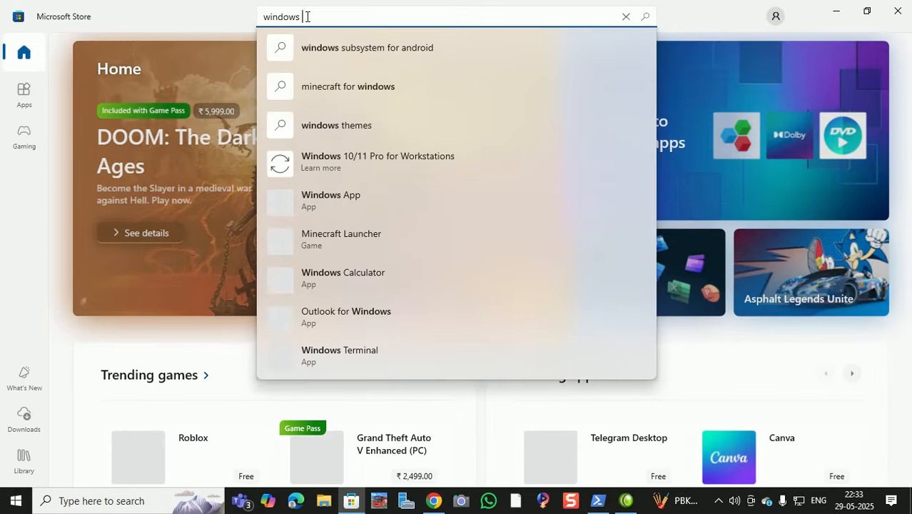
text(subsystem )
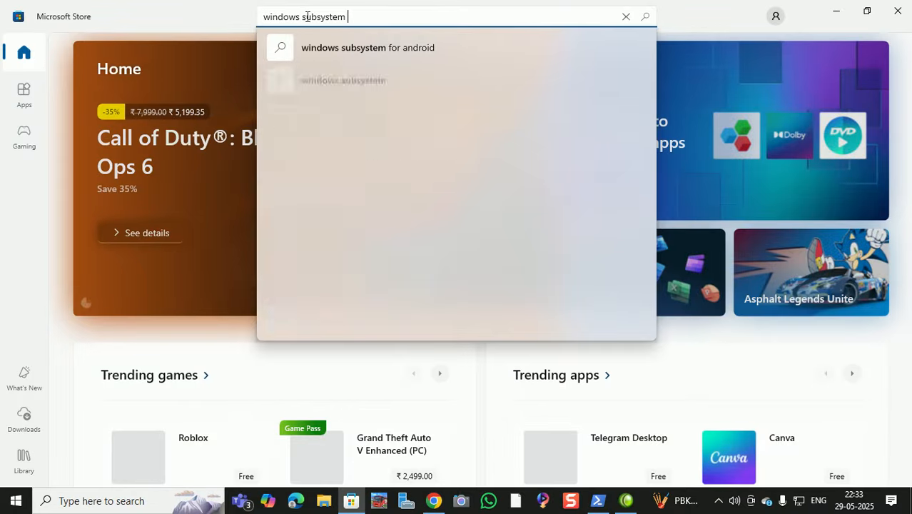
text( for linux)
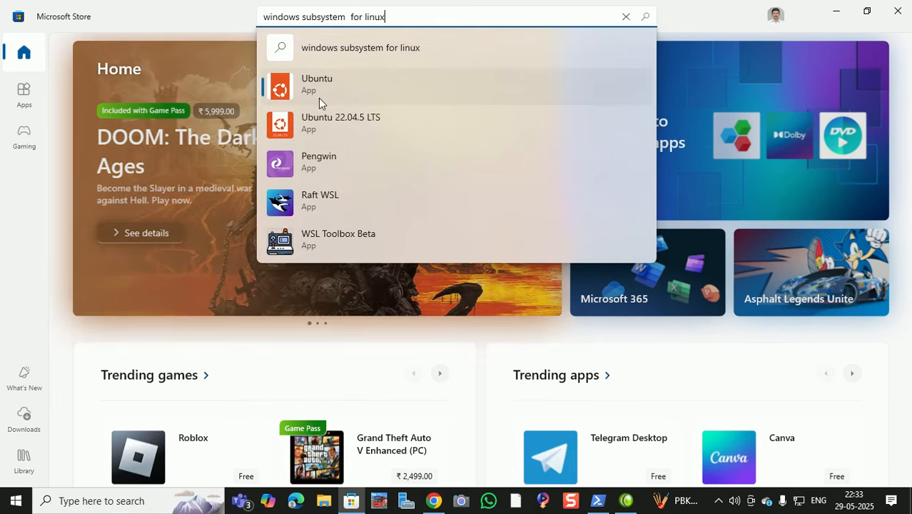
click(319, 98)
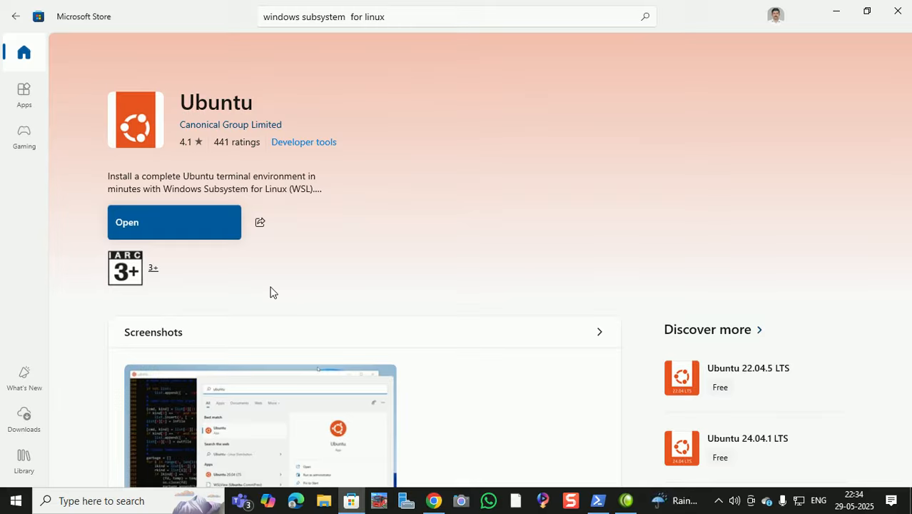
Launch the Ubuntu app, then check the terminal window's font properties and accept them.
click(174, 222)
click(24, 15)
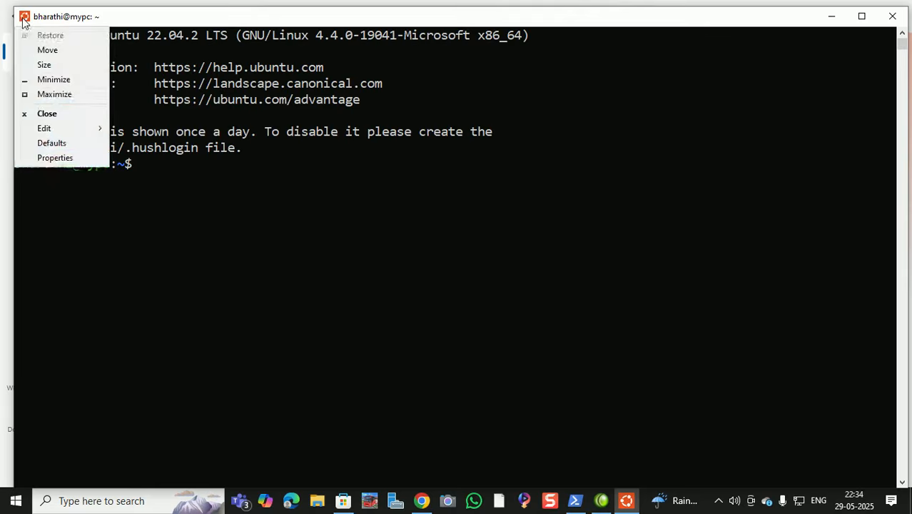
click(50, 155)
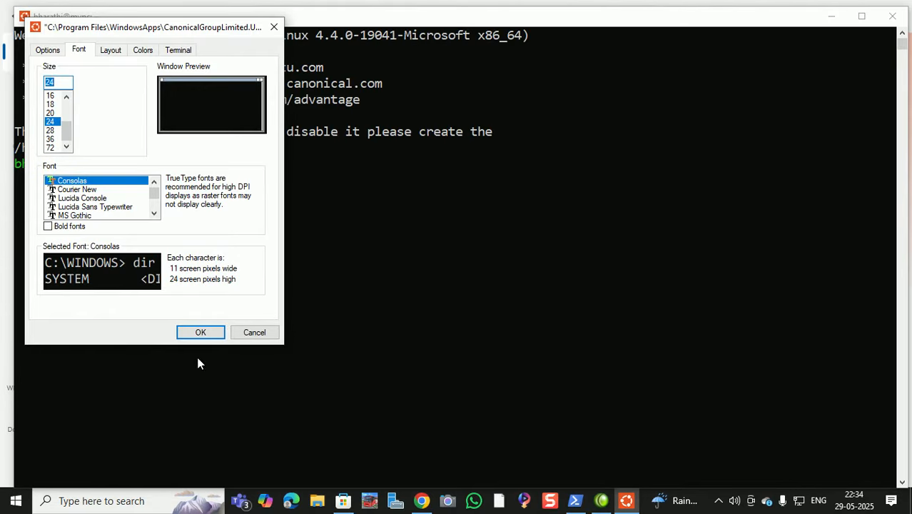
click(201, 332)
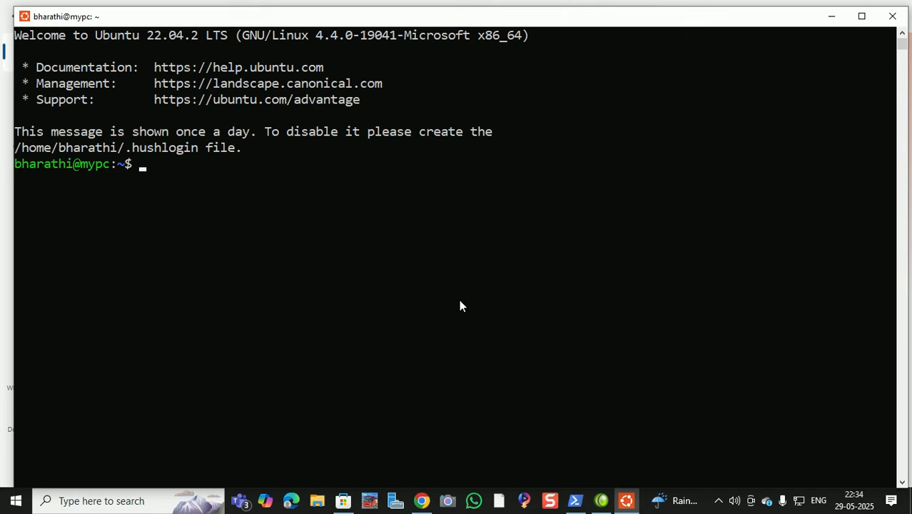
Begin an ssh command in the Ubuntu terminal, then switch to the Azure portal and copy ubuntuvm's public IP address.
text(ssh)
click(829, 17)
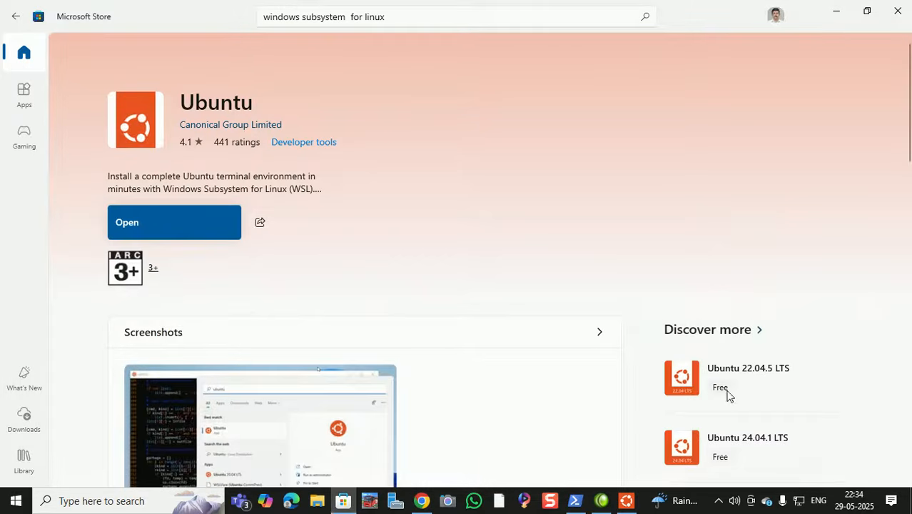
click(841, 20)
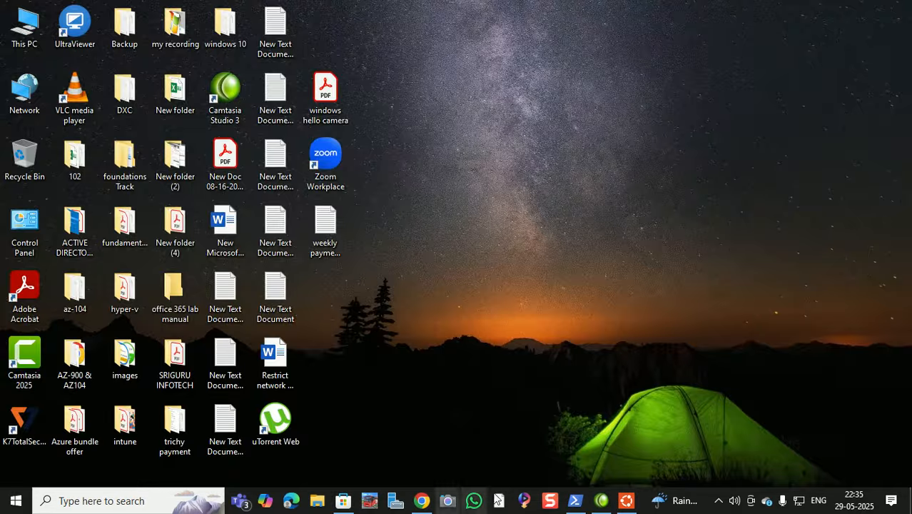
click(430, 502)
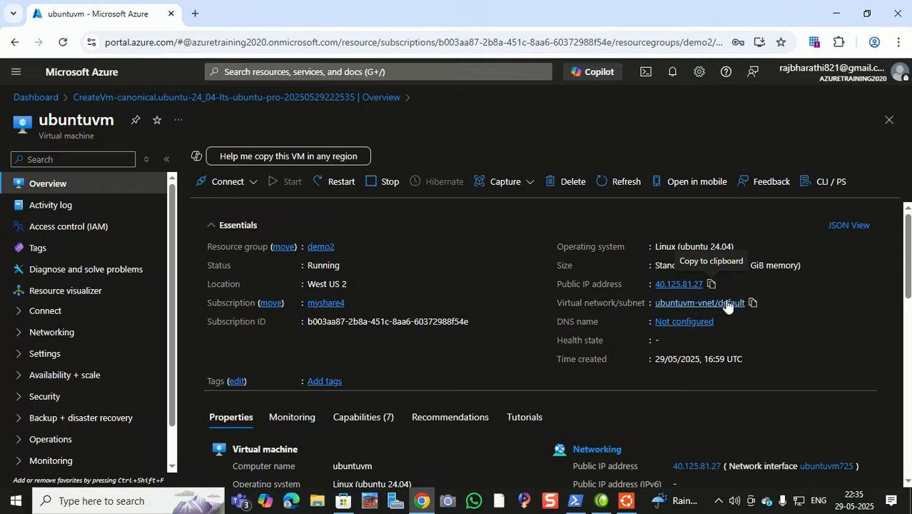
click(712, 285)
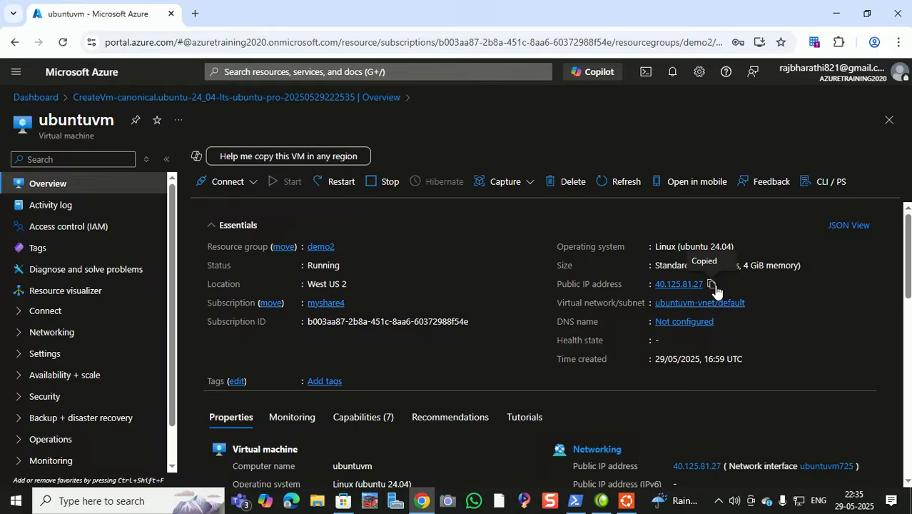
click(625, 500)
key(ctrl+v)
key(BackSpace)
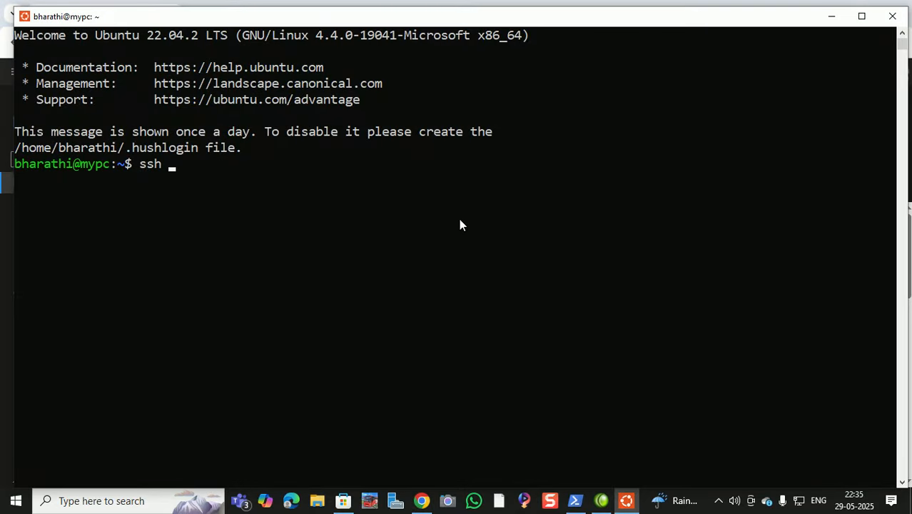
right_click(194, 176)
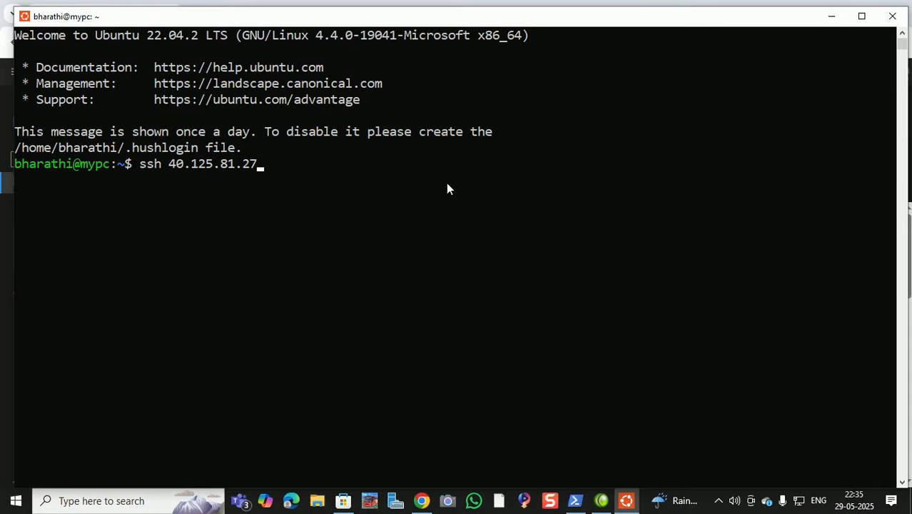
key(Left)
key(Left)
key(Left)
key(Left)
key(Left)
key(Left)
key(Left)
key(Left)
key(Left)
key(Left)
key(Left)
key(Left)
text(azureadmin@)
key(Return)
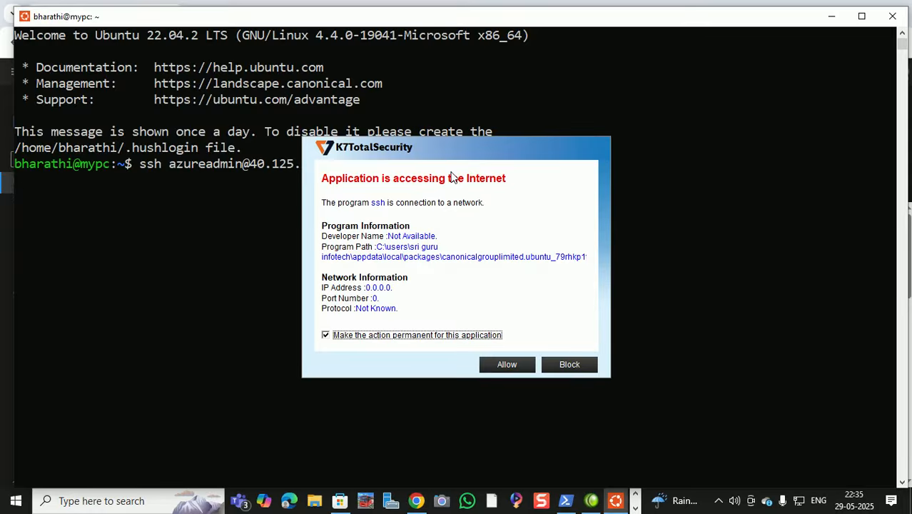
Allow ssh network access in the security alert, accept the host key with yes, and enter the azureadmin account password.
drag(471, 146, 543, 162)
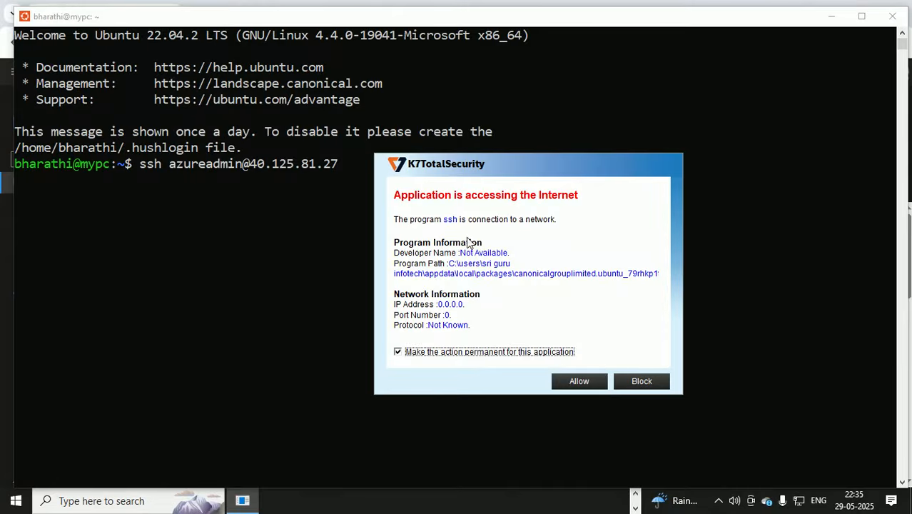
click(579, 380)
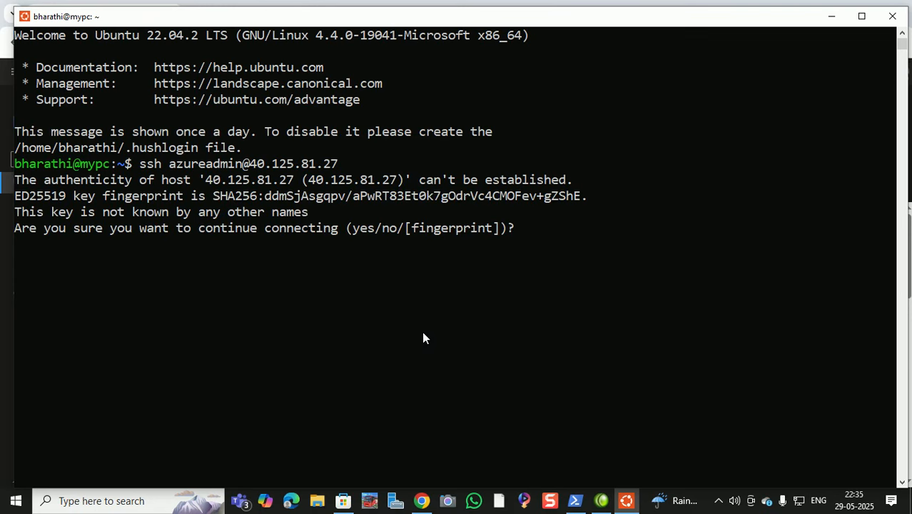
text(yes)
key(Return)
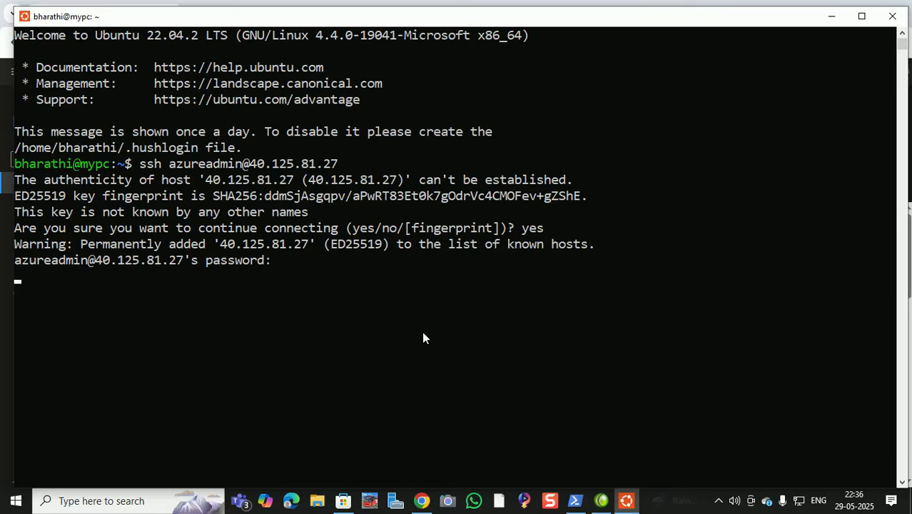
key(Return)
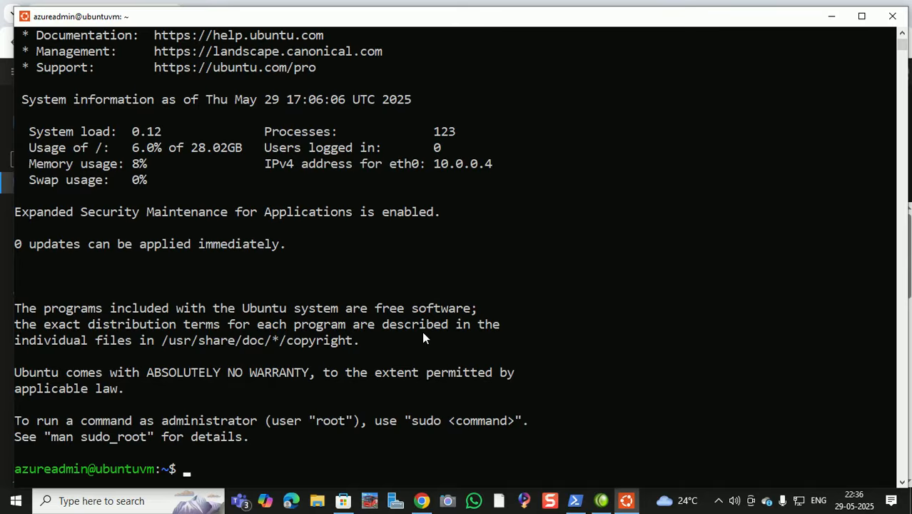
Check the logged-in user with whoami and the virtual machine's disk usage with df -h.
text(whoami)
key(Return)
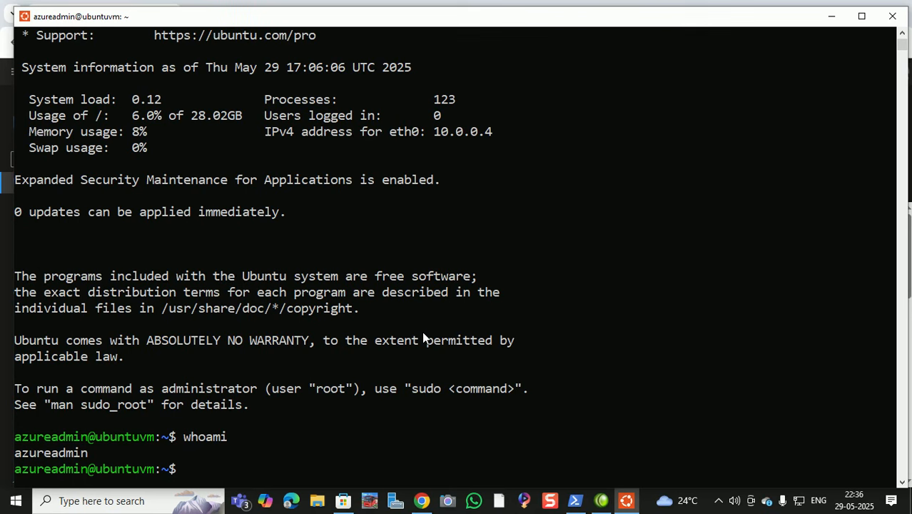
text(df-h)
key(Return)
text(df -h)
key(Return)
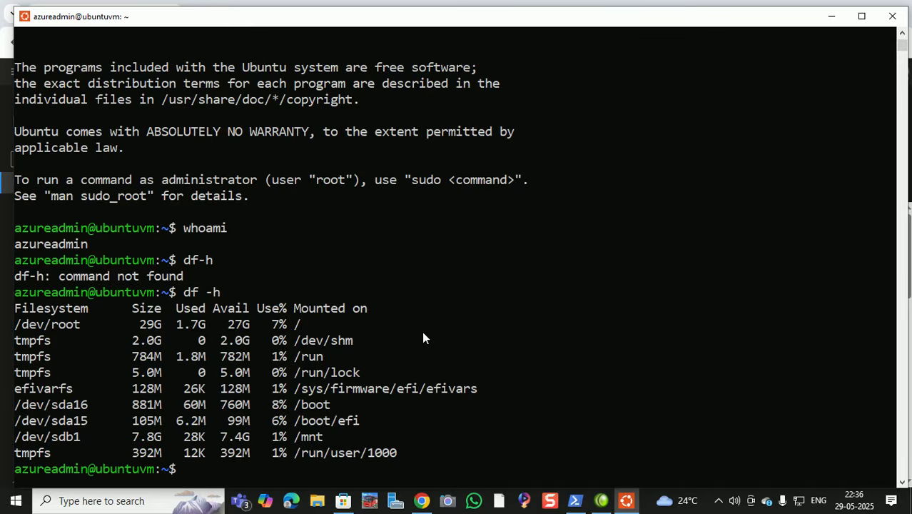
Create an empty file named file1 with sudo touch and list the home directory with ls.
text(sudo)
text(touchfile)
key(BackSpace)
key(BackSpace)
key(BackSpace)
key(BackSpace)
key(BackSpace)
text(file1)
key(Return)
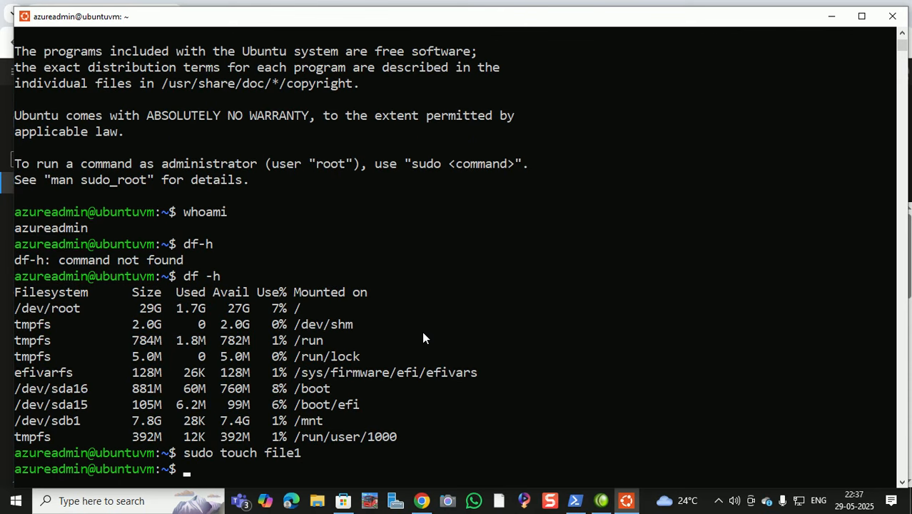
text(ls)
key(Return)
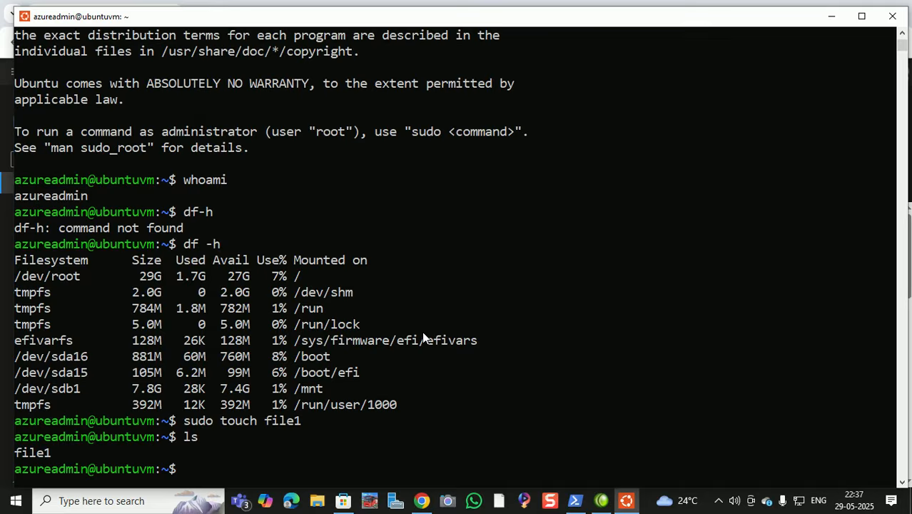